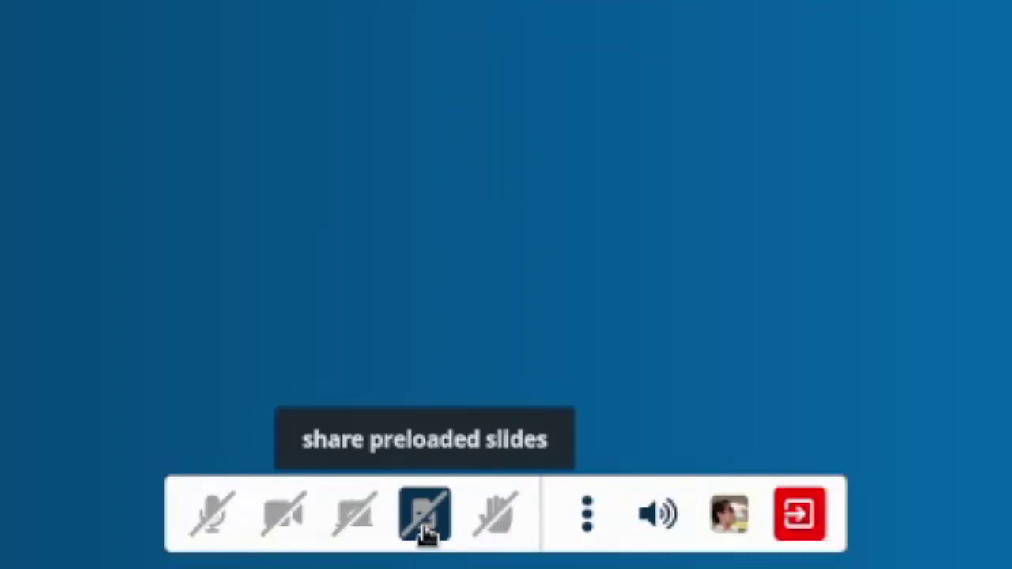
Step: Share the preloaded slide deck slides-112-tcpm-chair-slides with the meeting
left_click(424, 534)
scroll(489, 316, "down", 5)
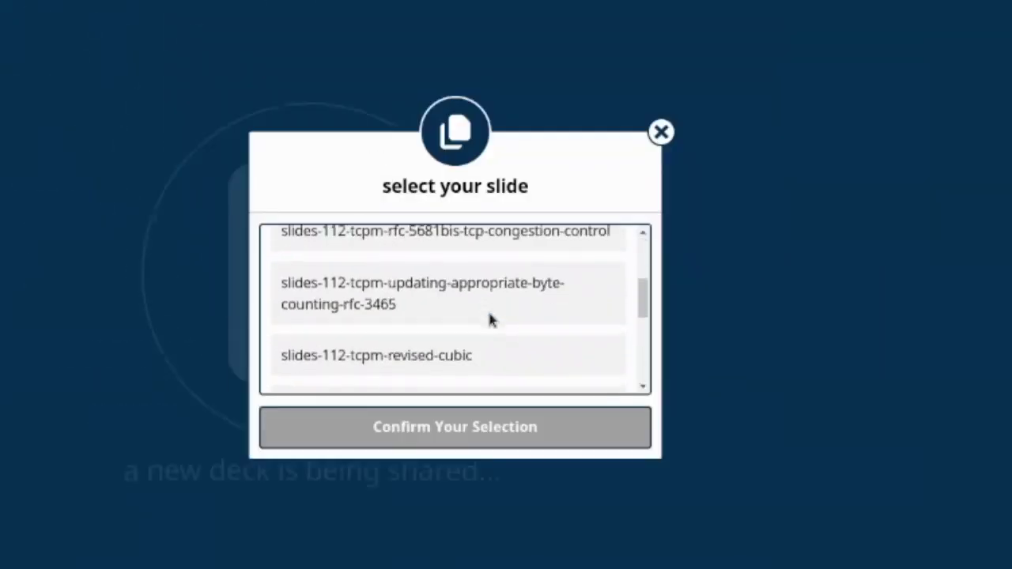
scroll(488, 318, "down", 2)
scroll(488, 319, "up", 3)
left_click(419, 290)
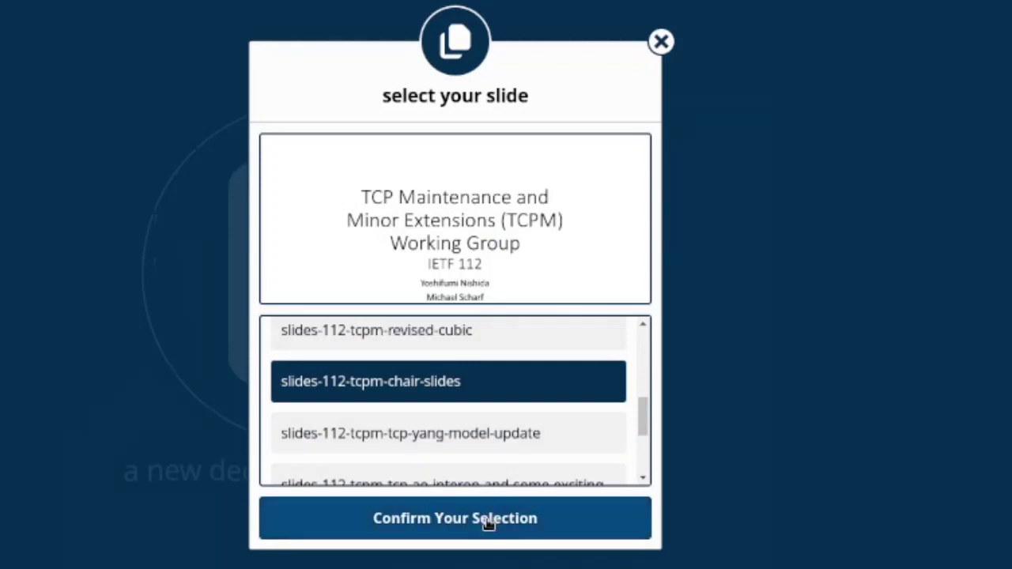
left_click(488, 521)
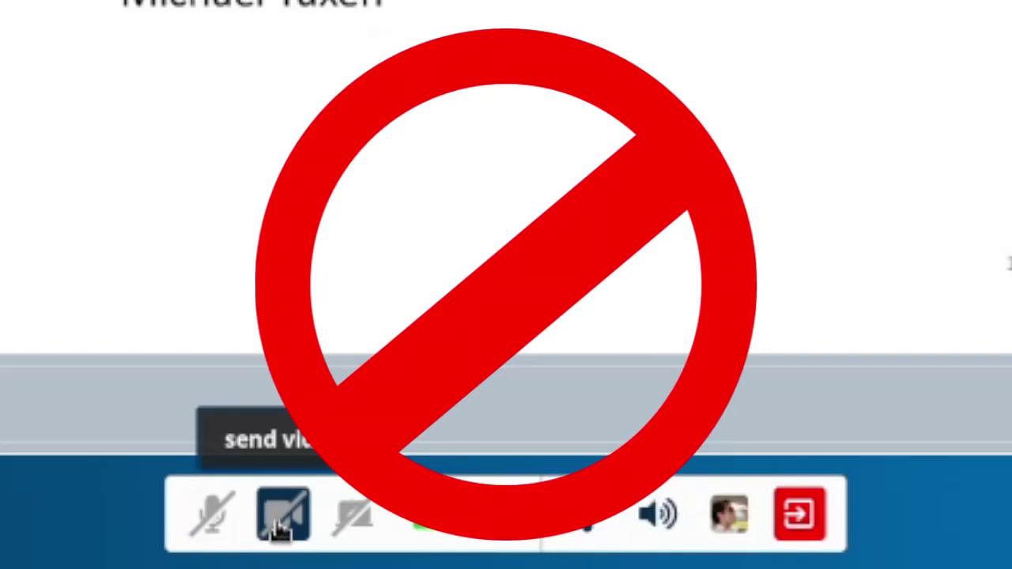
Step: Start sending your own video and audio to the meeting
left_click(282, 528)
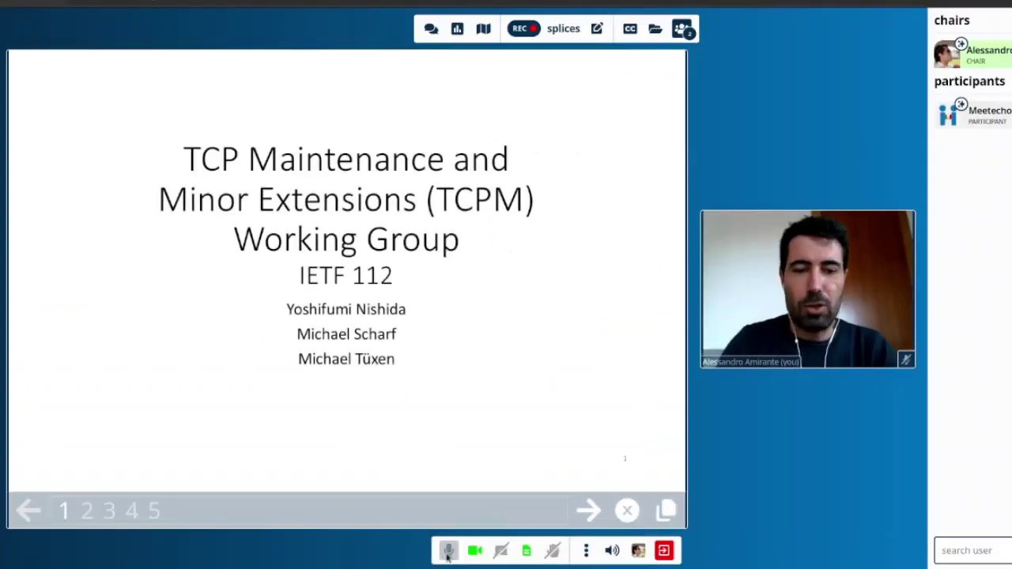
left_click(447, 553)
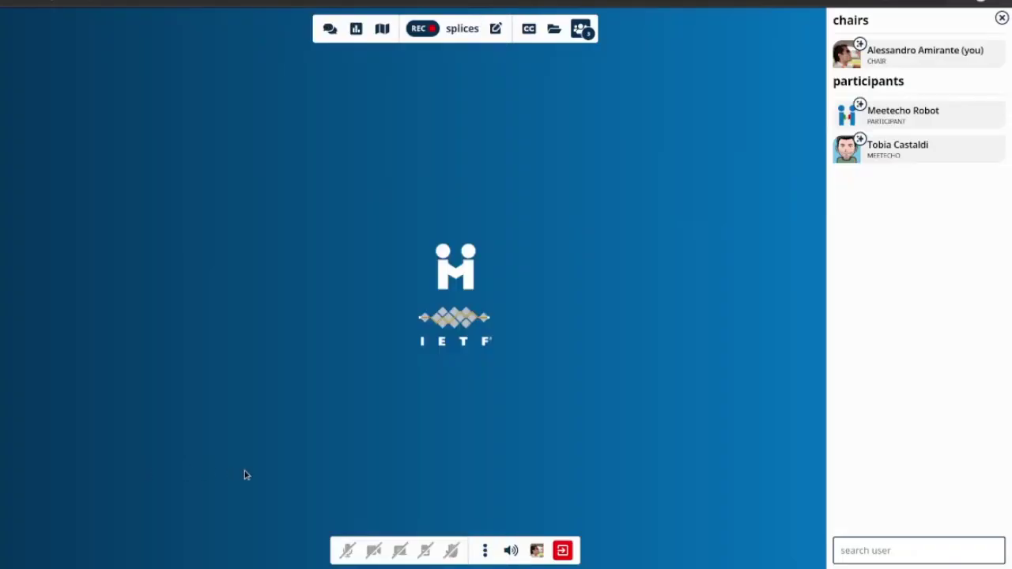
Step: Browse the preloaded slide decks available for sharing and close the list without sharing any
left_click(426, 550)
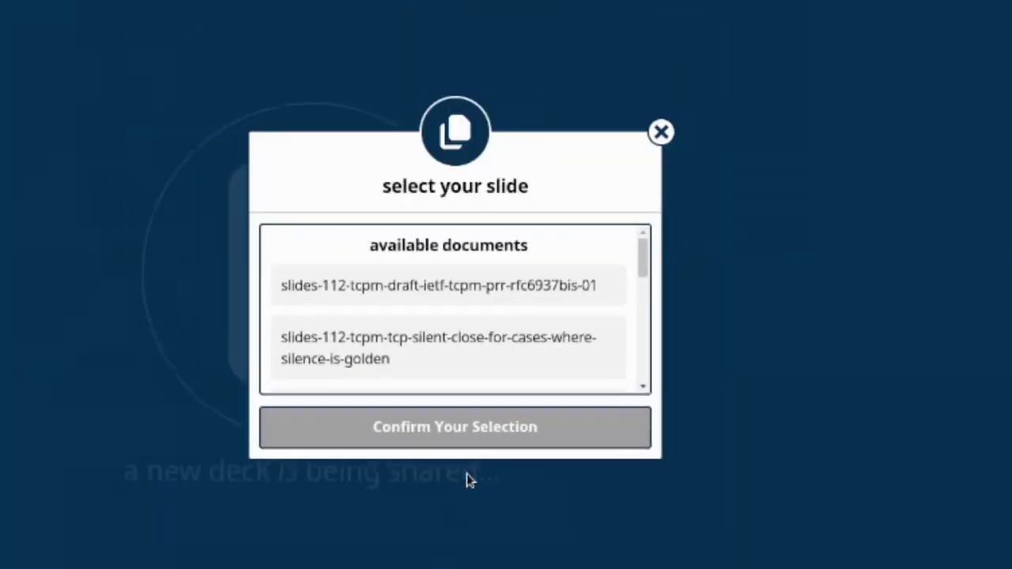
left_click(465, 288)
scroll(466, 273, "down", 1)
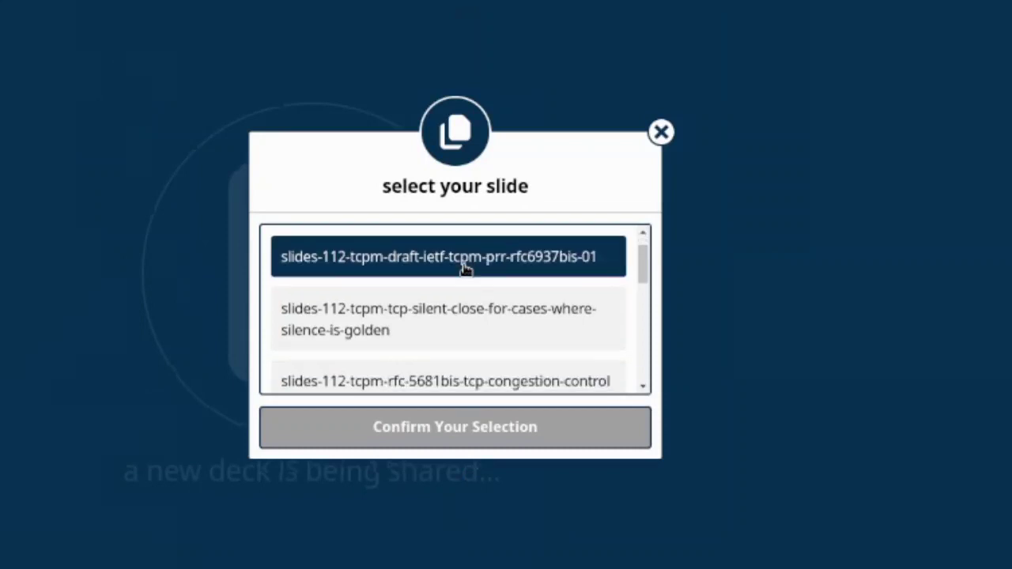
scroll(470, 282, "down", 5)
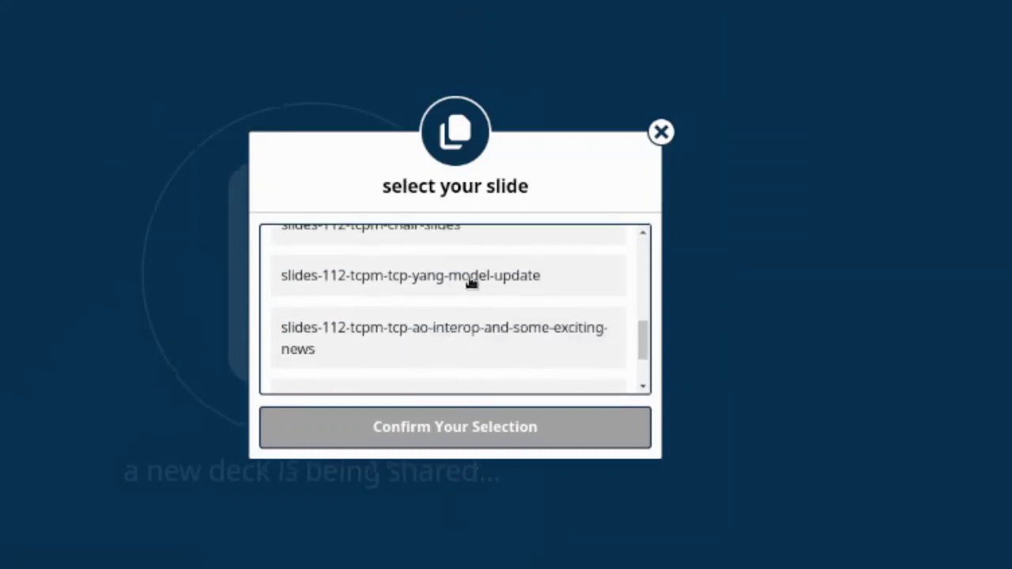
scroll(470, 282, "up", 4)
scroll(470, 282, "up", 2)
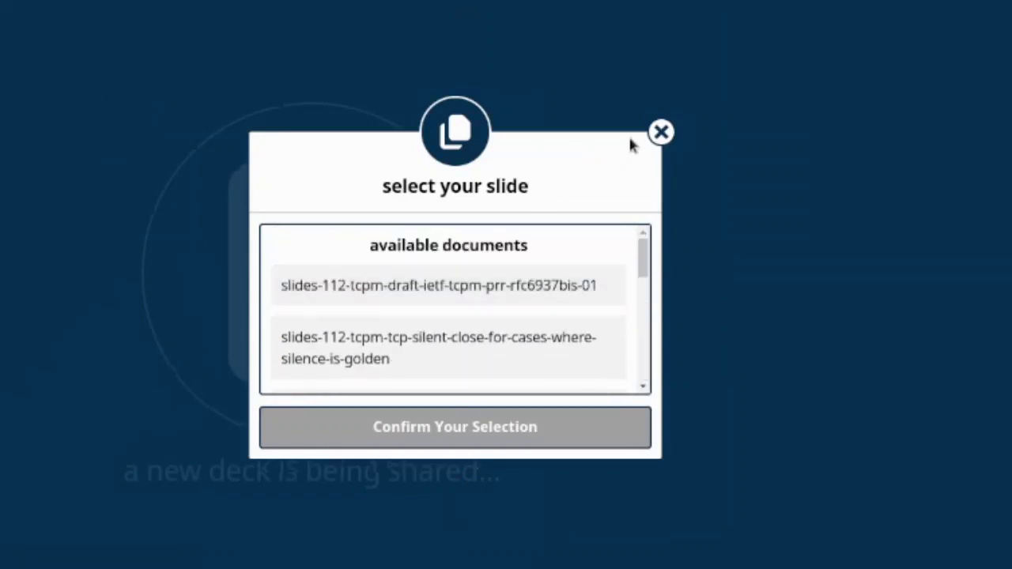
left_click(661, 133)
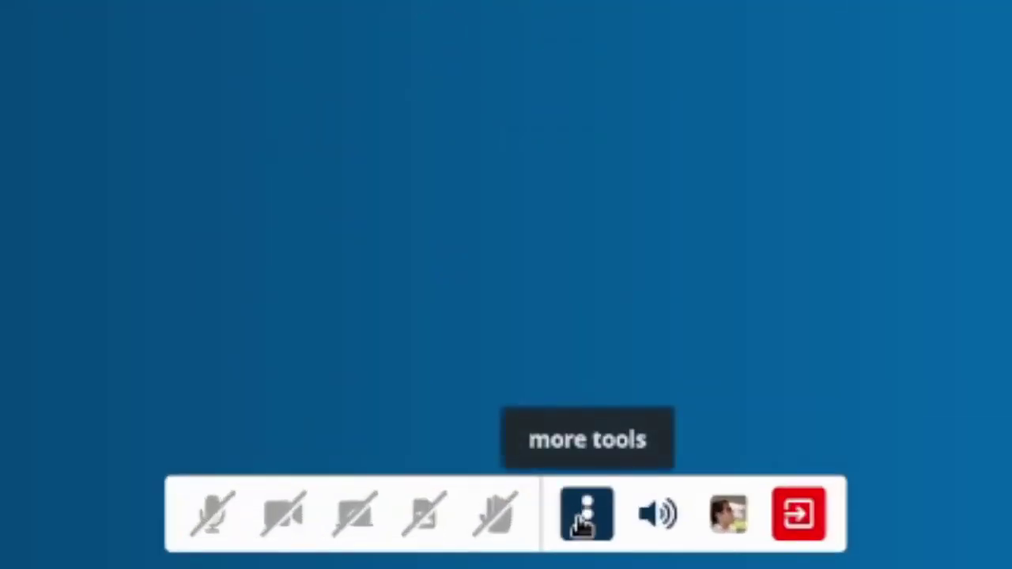
Step: Open the admin slide management and review the Datatracker meeting materials and the decks ready to be shared
left_click(585, 518)
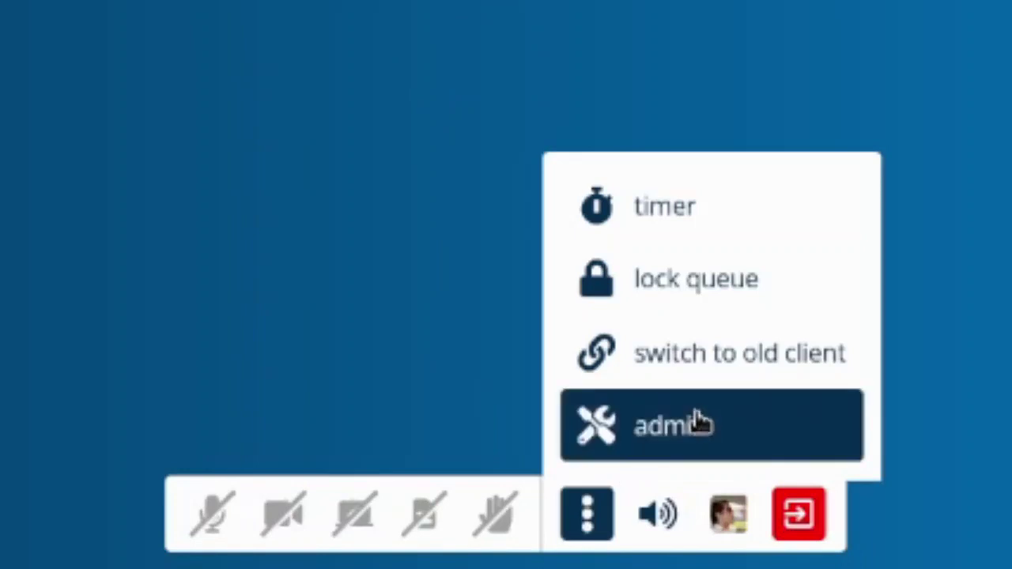
left_click(724, 436)
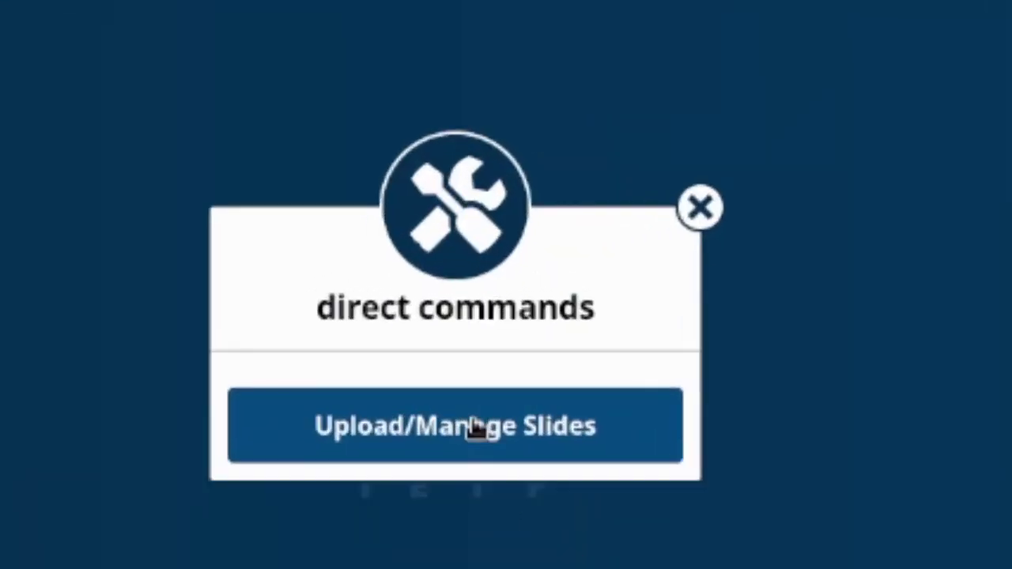
left_click(474, 426)
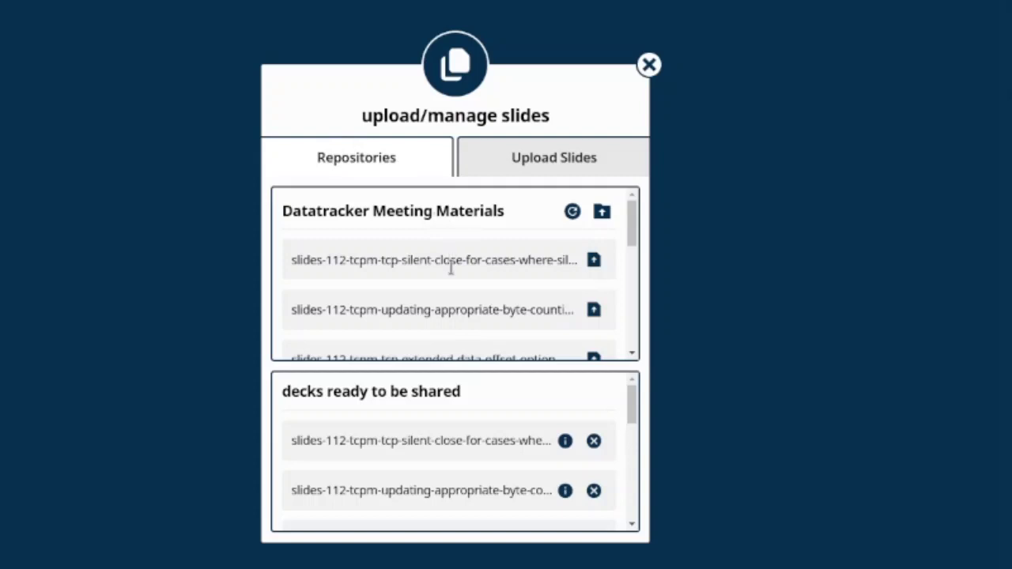
scroll(451, 269, "down", 5)
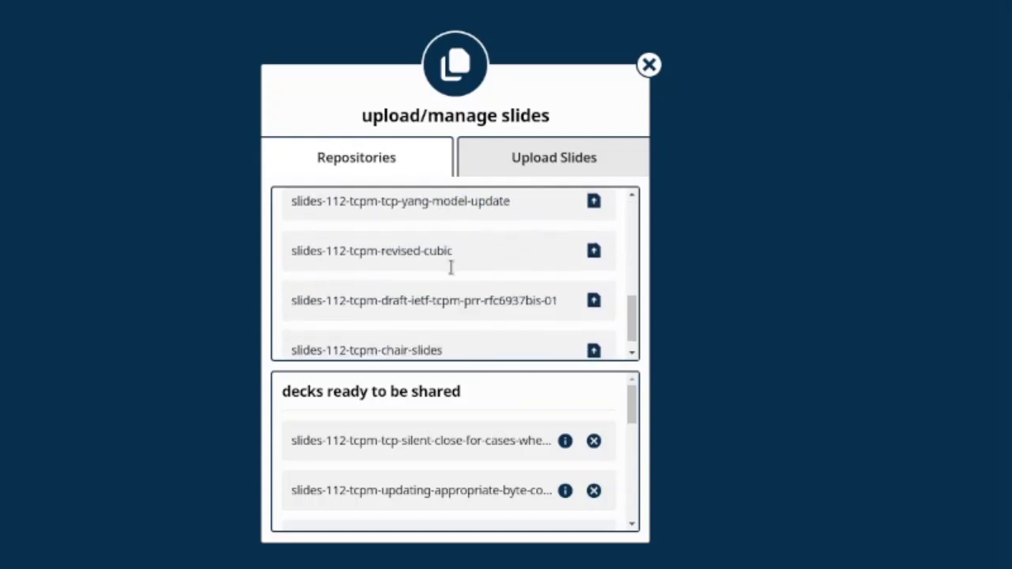
scroll(451, 269, "up", 6)
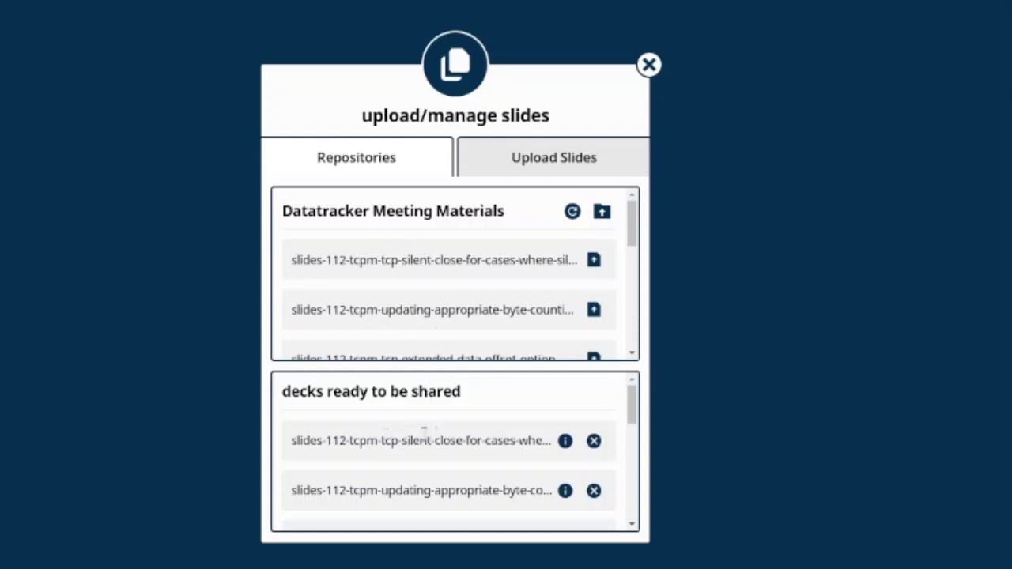
scroll(423, 431, "down", 5)
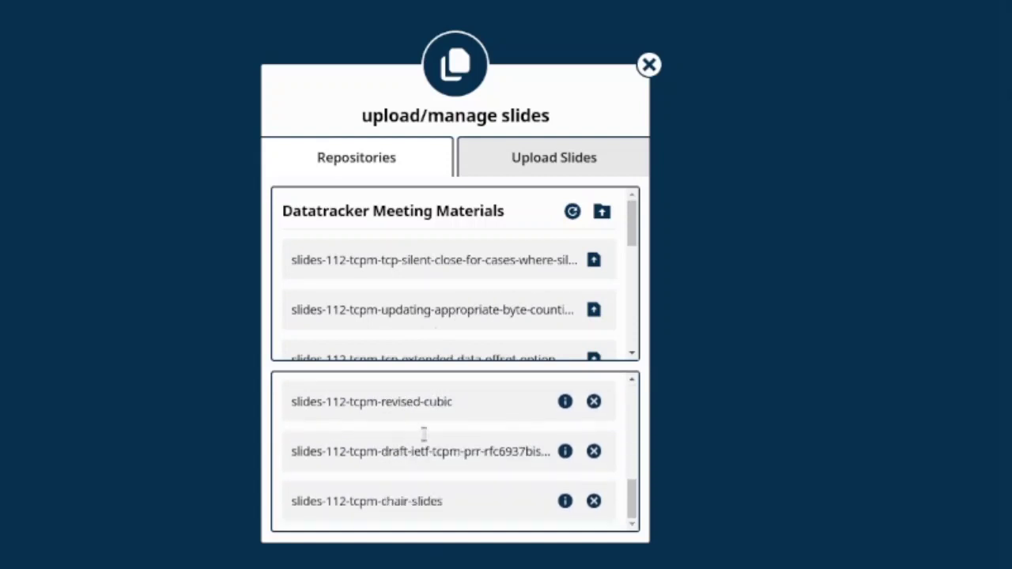
scroll(424, 434, "up", 6)
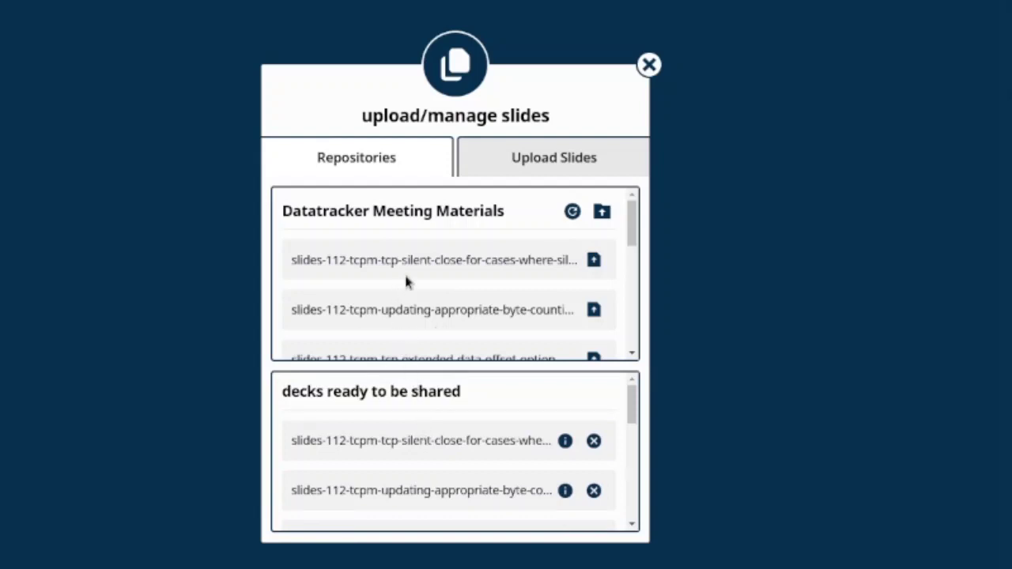
Step: Refresh the Datatracker Meeting Materials list and open the slide upload section
left_click(573, 214)
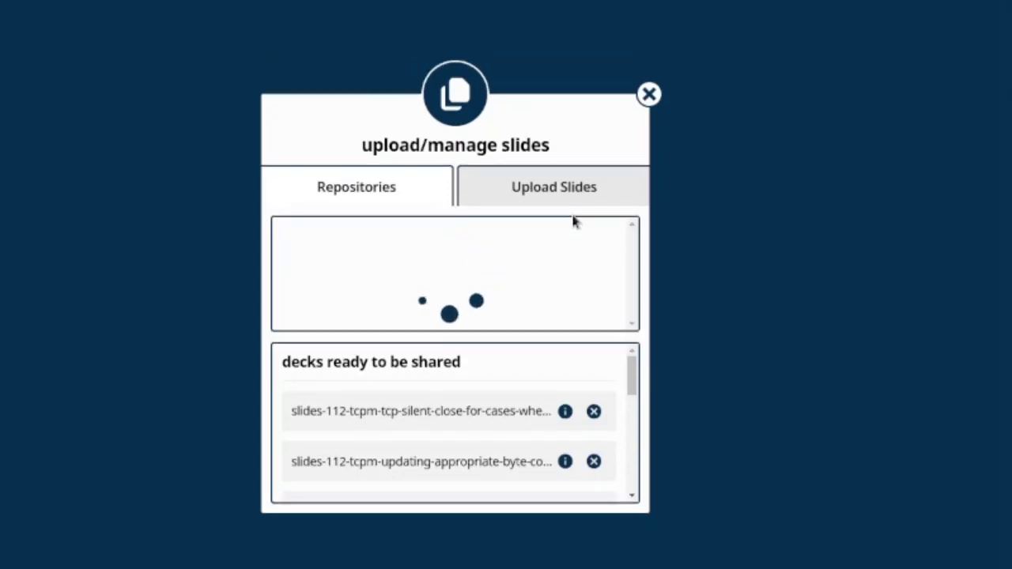
scroll(499, 254, "down", 6)
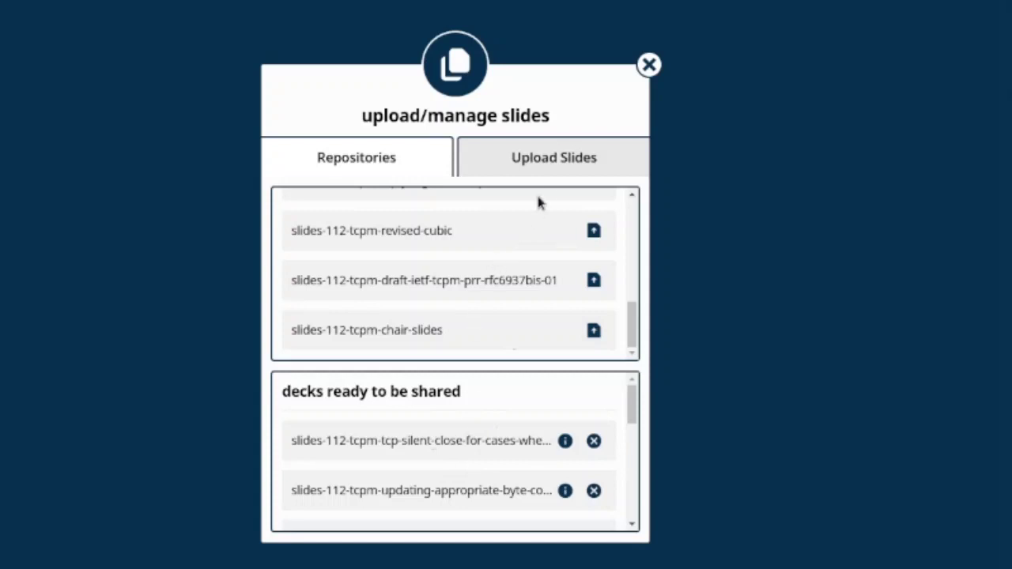
left_click(563, 160)
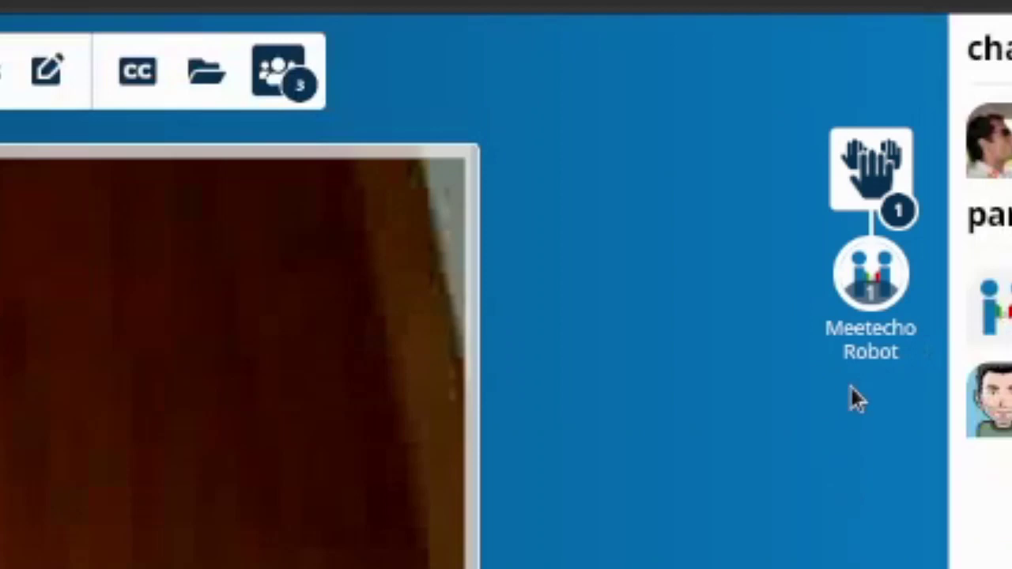
Step: Accept Meetecho Robot's queued request to share slides, and stop that participant's shared deck
mouse_move(874, 273)
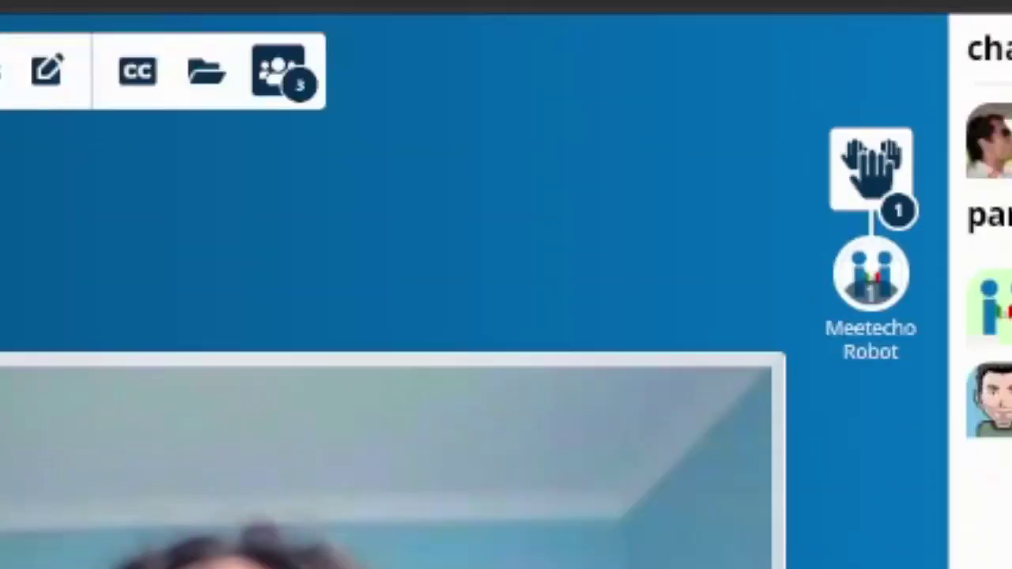
mouse_move(870, 282)
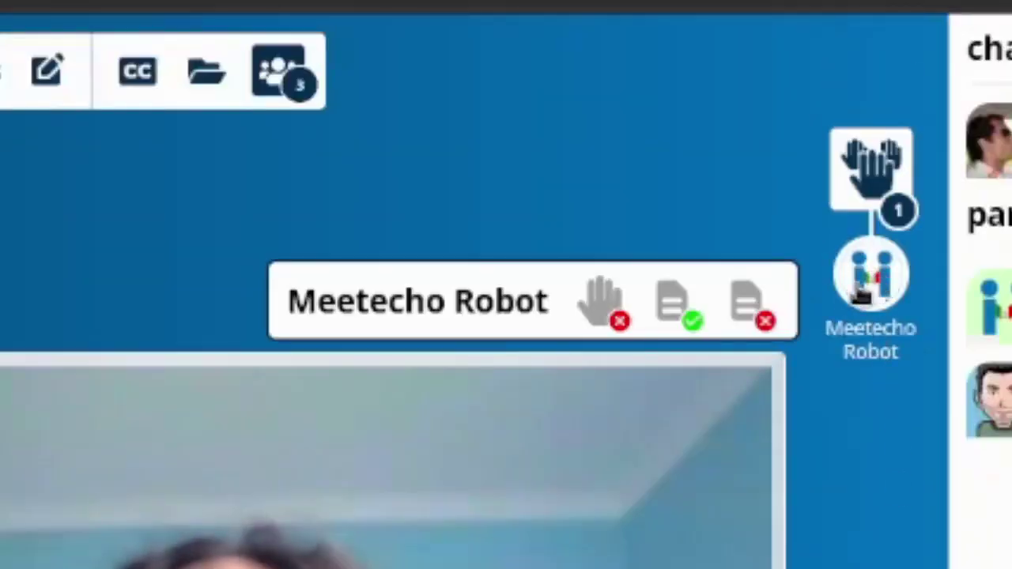
left_click(674, 311)
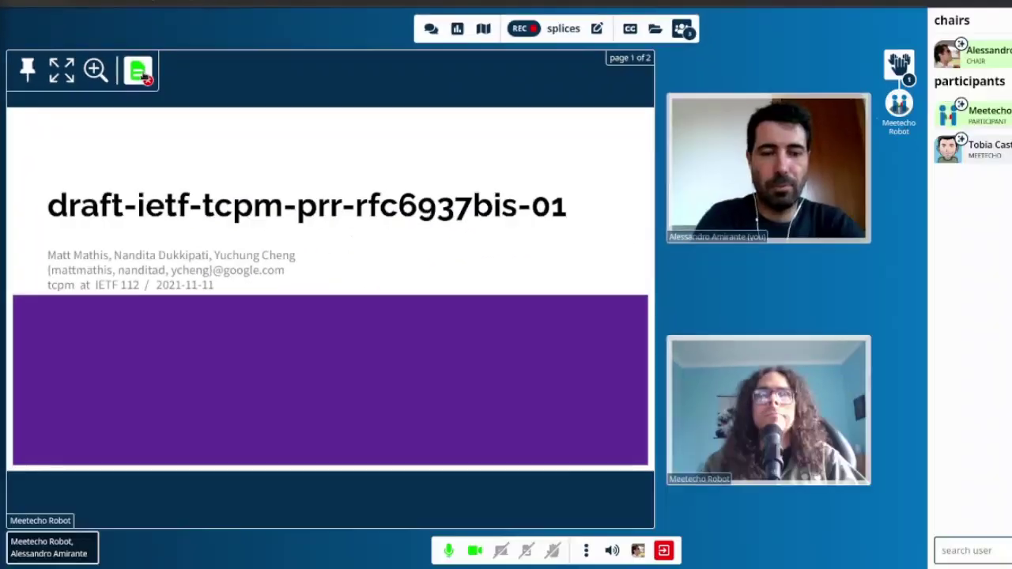
left_click(393, 198)
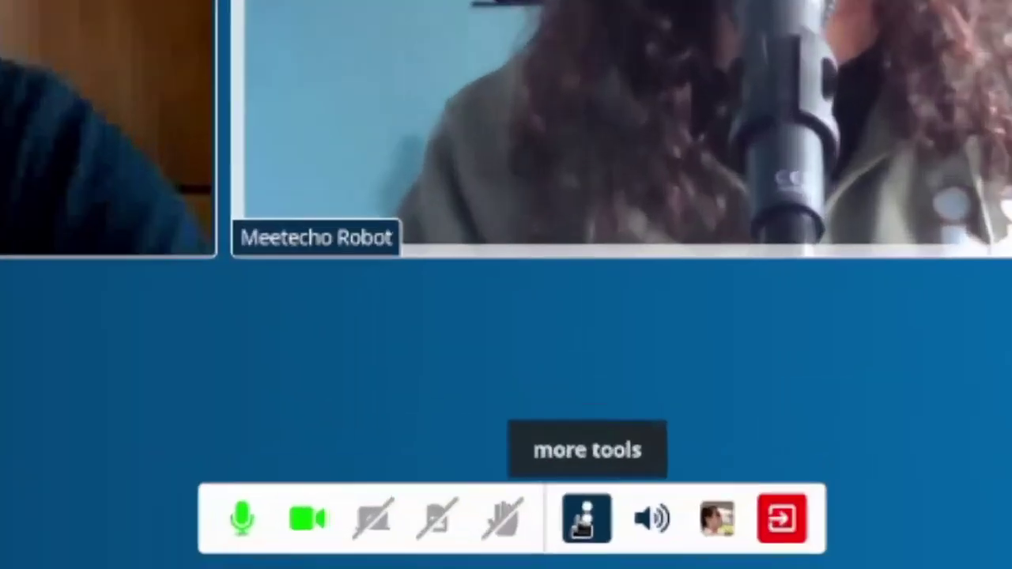
Step: Lock the queue against new requests and remove Meetecho Robot from it
left_click(586, 551)
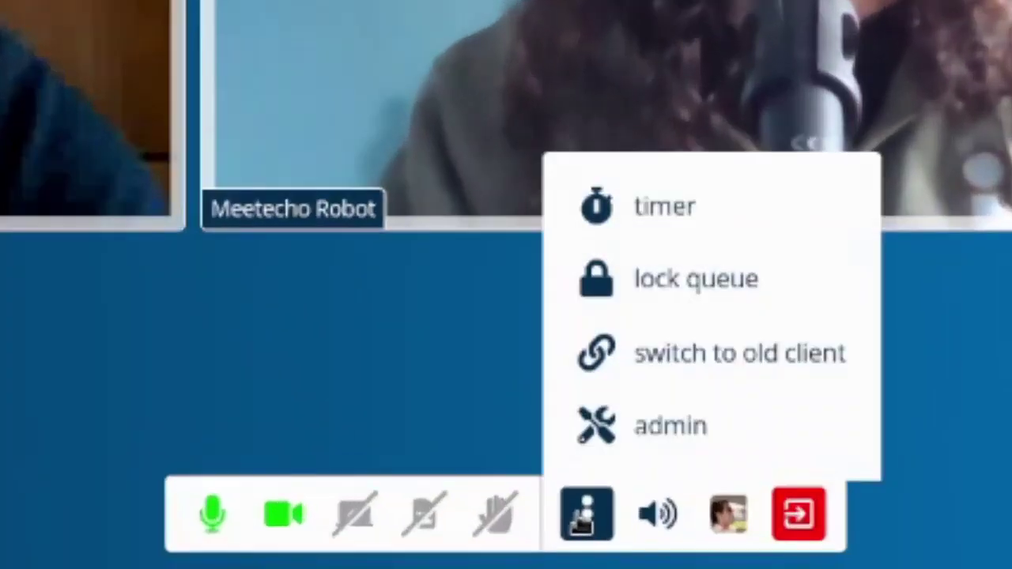
left_click(706, 289)
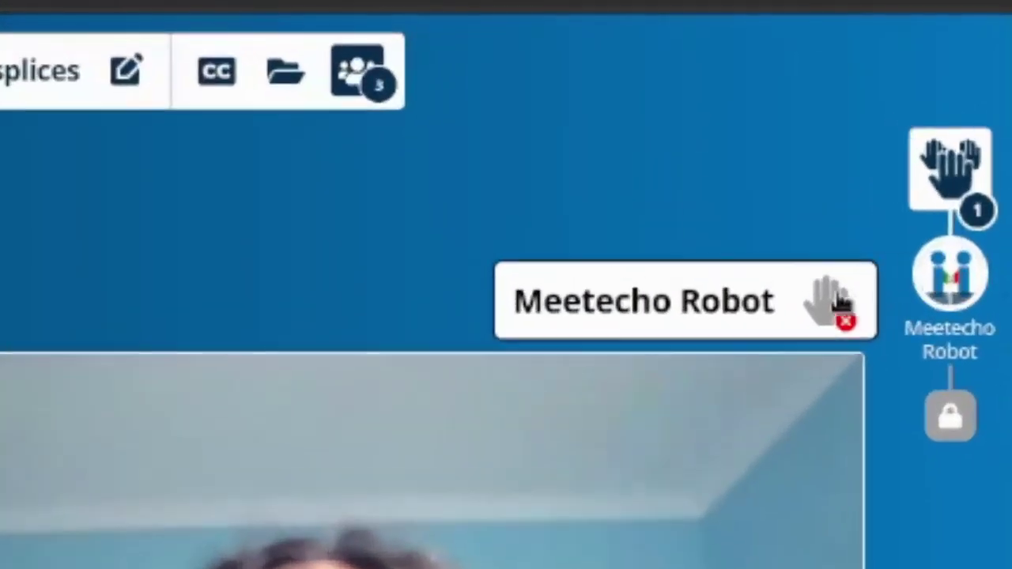
left_click(824, 304)
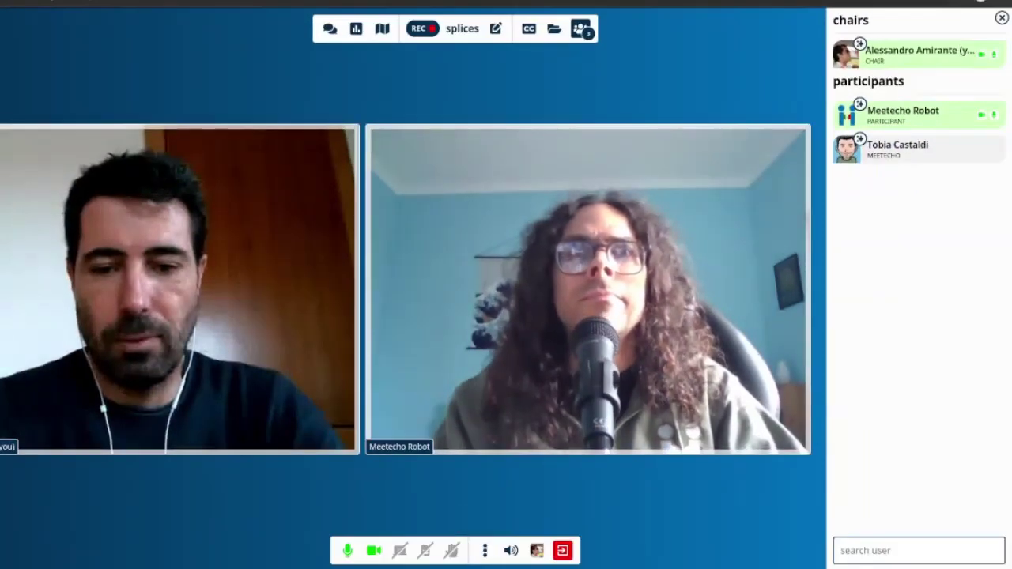
Step: Turn off Meetecho Robot's video from that participant's video tile
mouse_move(459, 219)
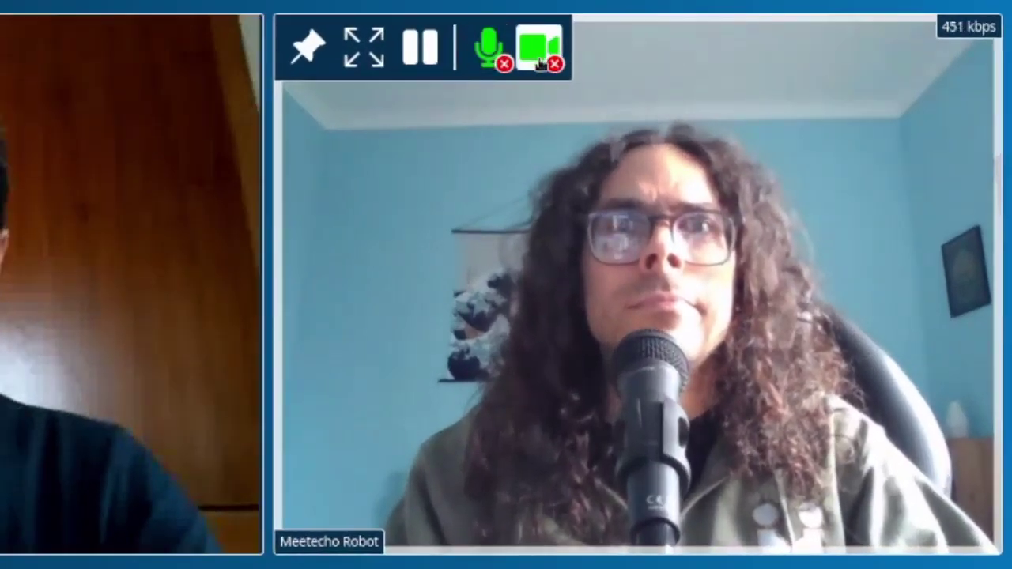
left_click(540, 61)
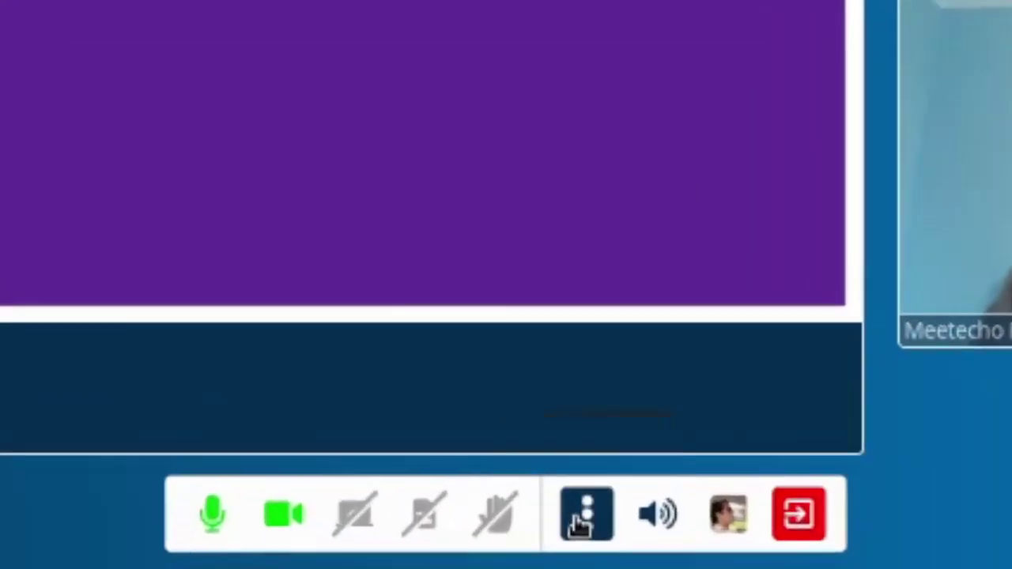
Step: Start a meeting timer with the default duration of 10 minutes
left_click(586, 550)
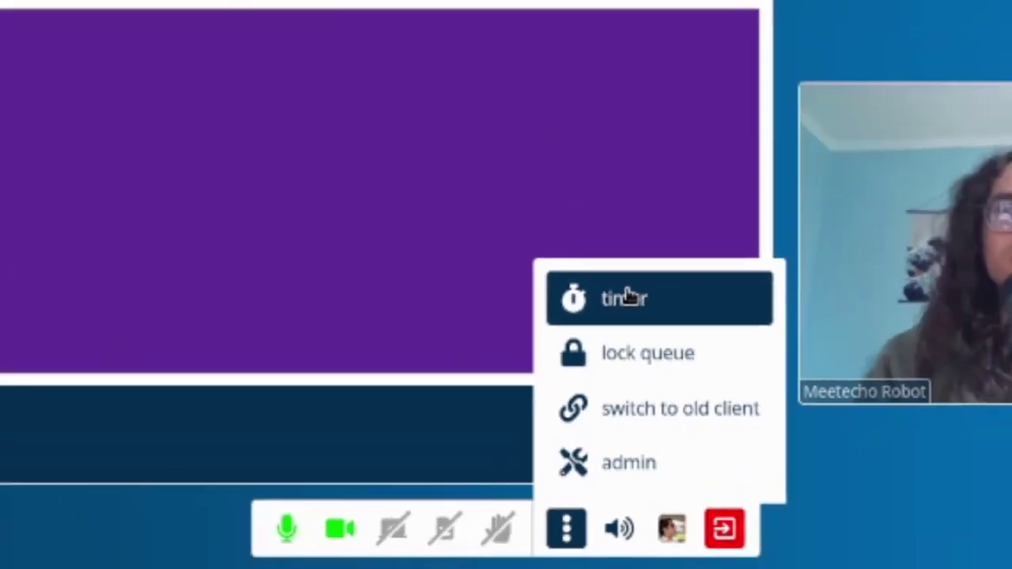
left_click(666, 207)
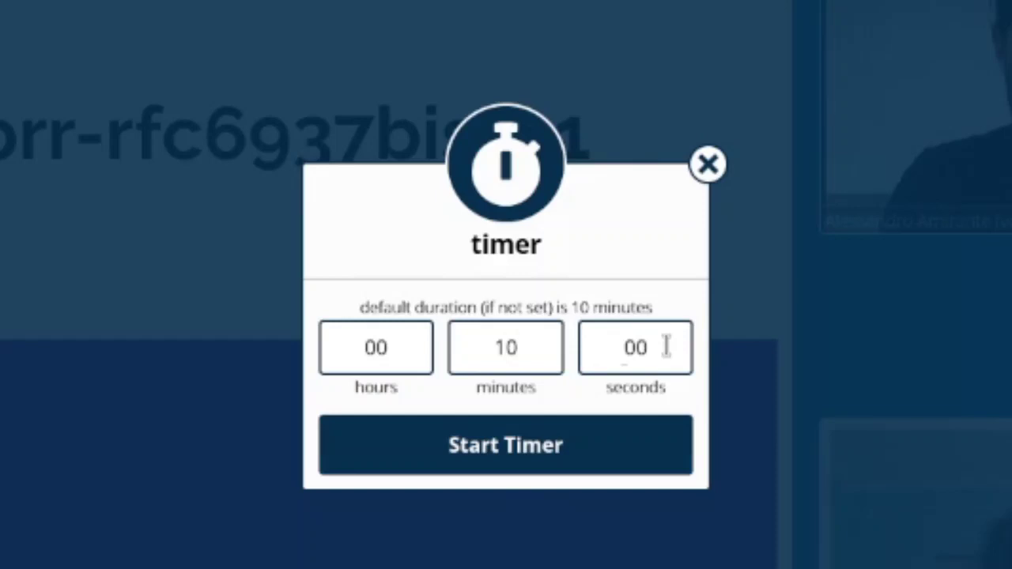
left_click(504, 446)
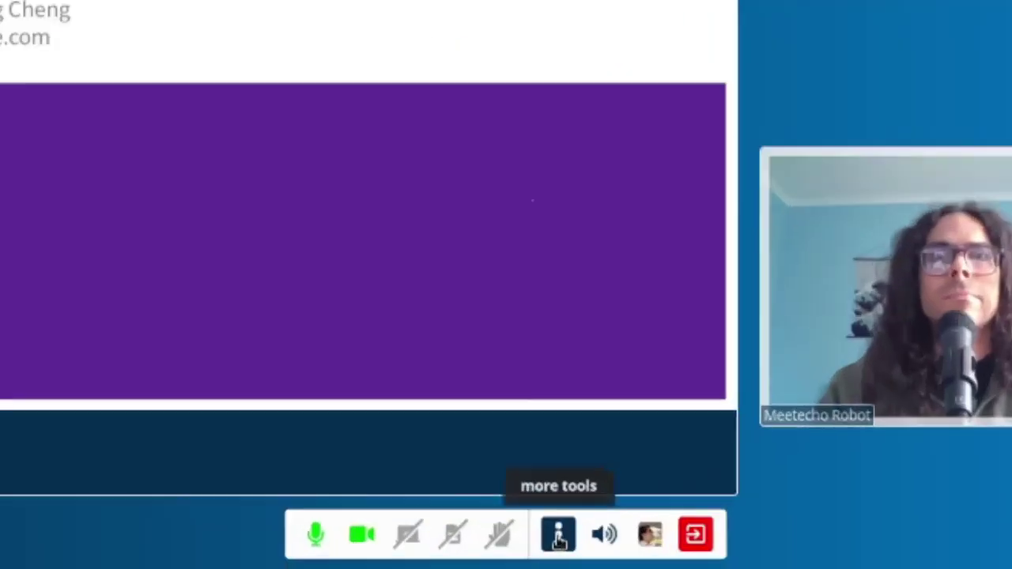
Step: Terminate the running meeting timer
left_click(534, 551)
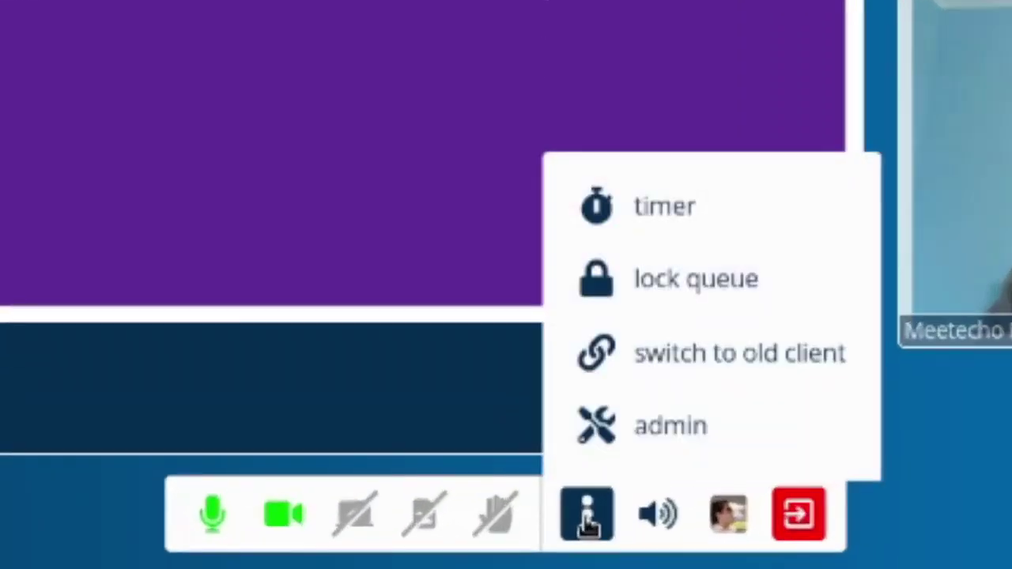
left_click(669, 205)
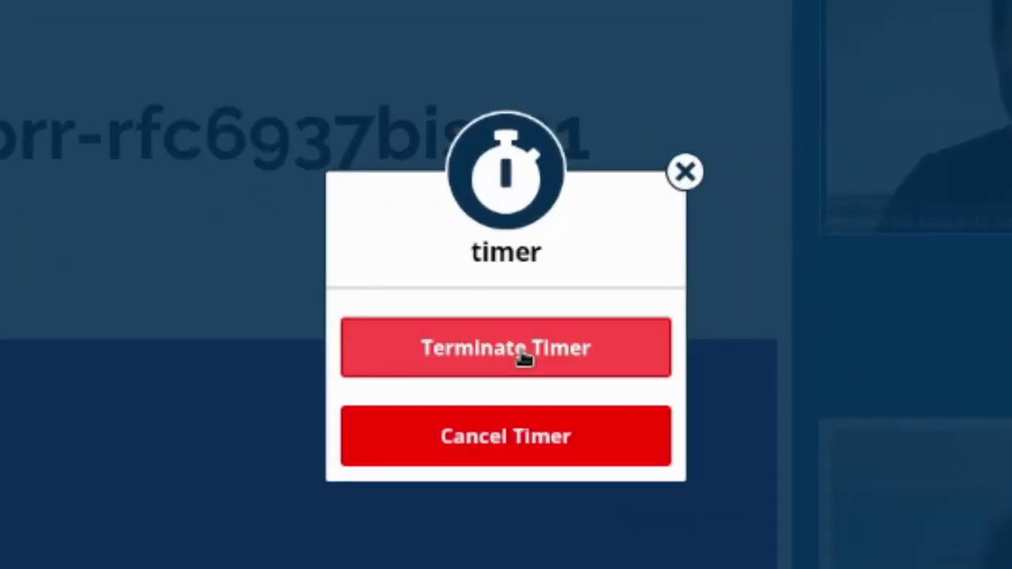
left_click(516, 352)
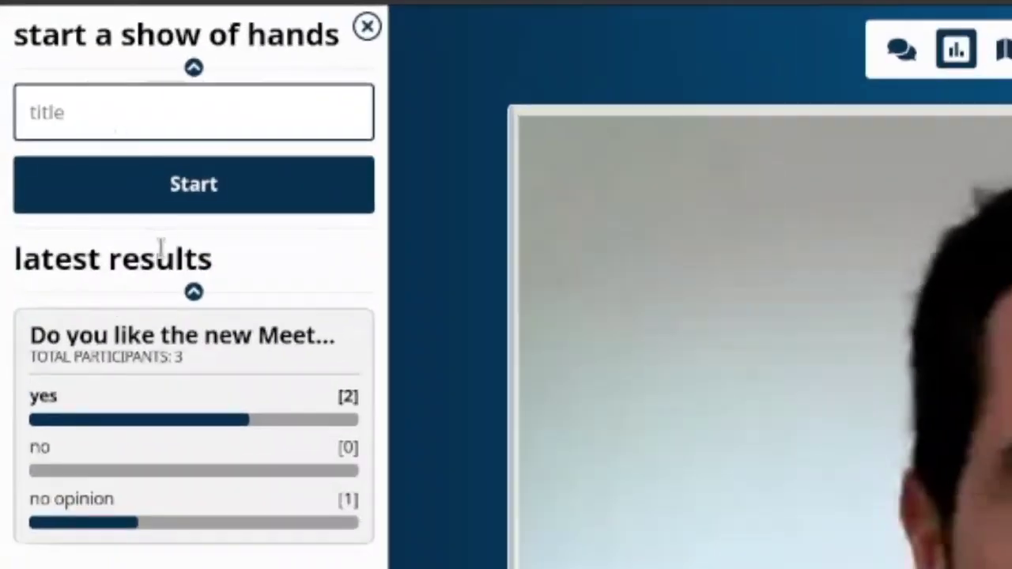
Step: Start a show of hands titled "Should we adopt this draft?"
left_click(115, 119)
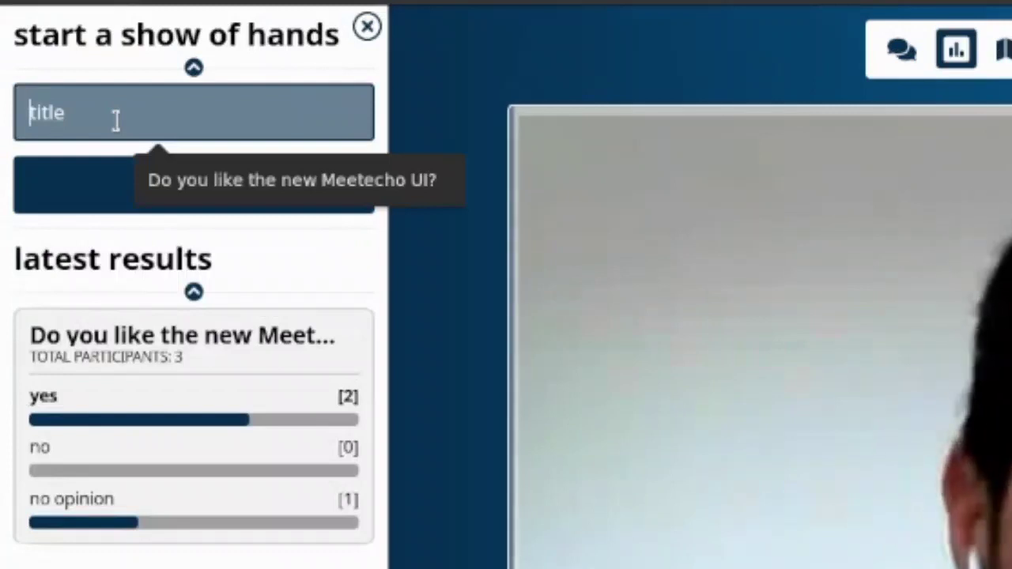
type("Should we adopt this draft?")
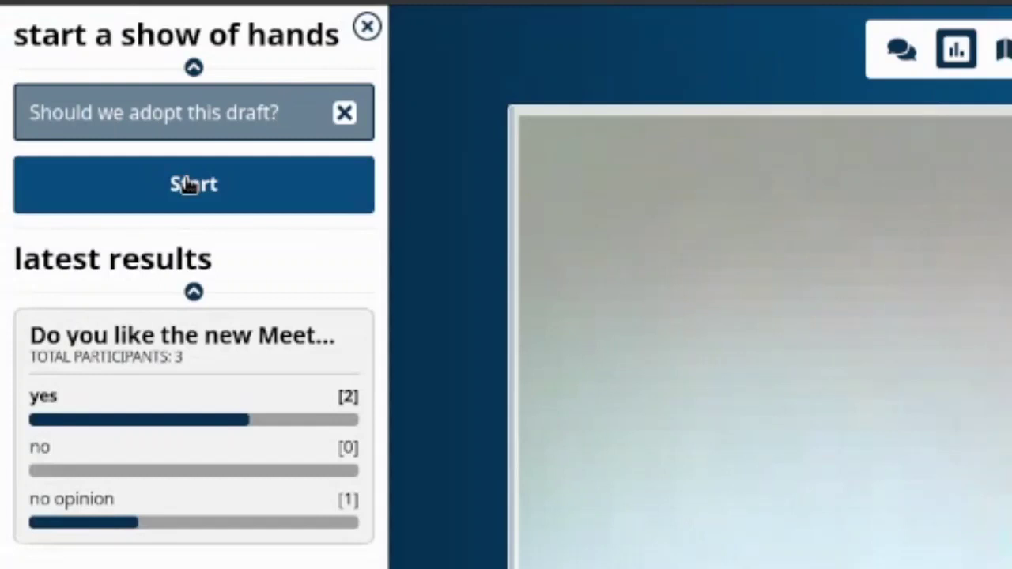
left_click(188, 184)
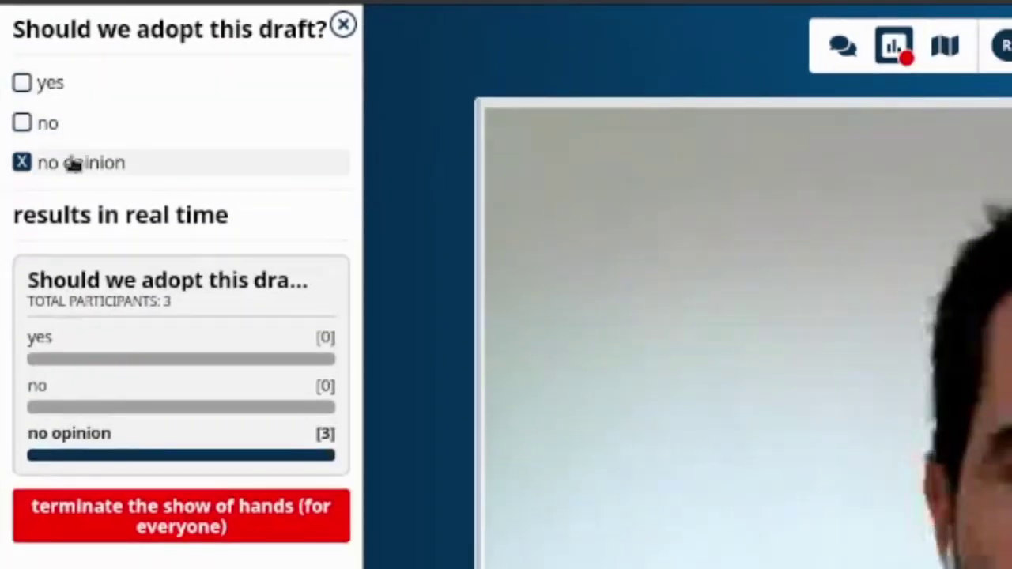
Step: Vote yes on the draft adoption question and terminate the show of hands for everyone
left_click(170, 497)
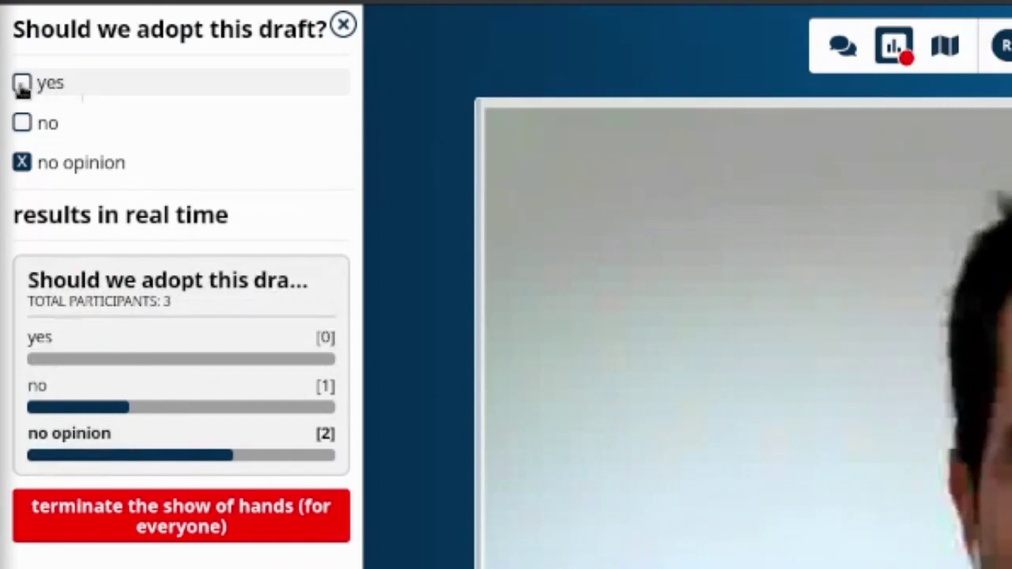
left_click(22, 84)
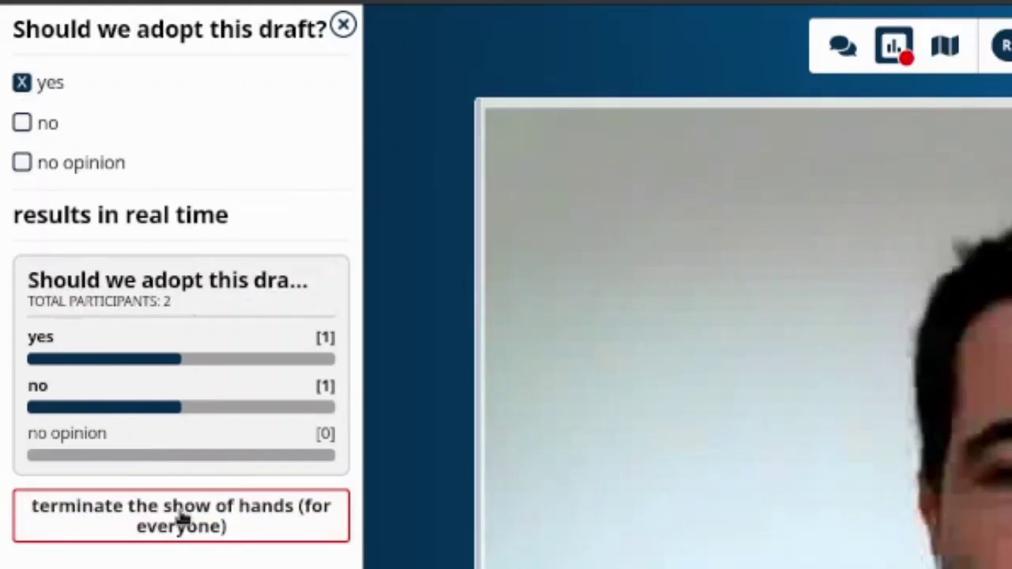
left_click(180, 518)
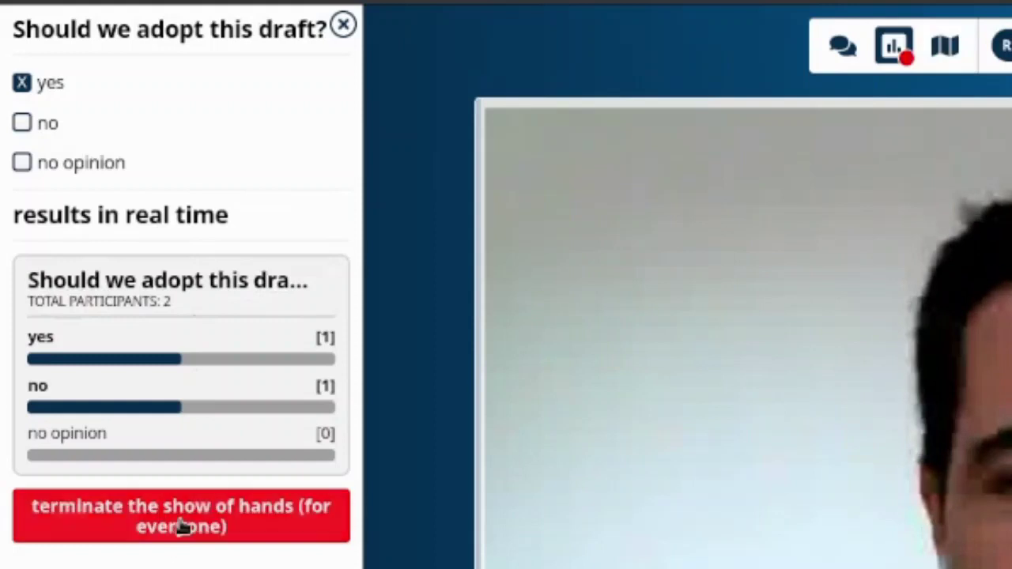